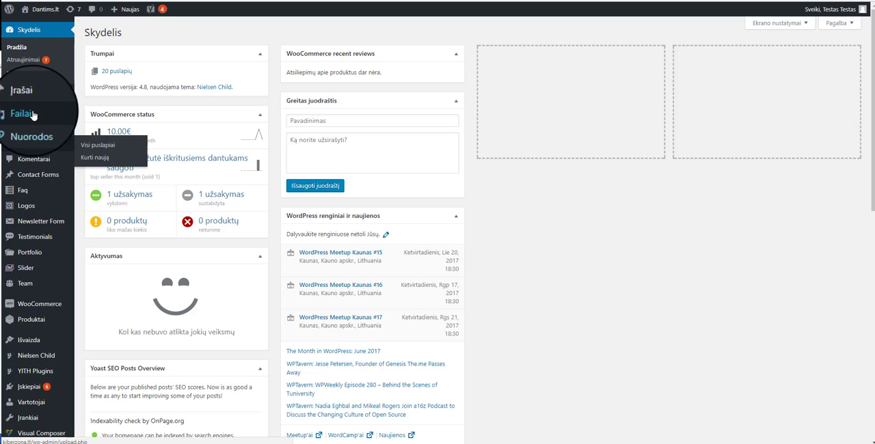
Create a new post from the posts list and title it "Pavadinimas mano įrašas".
{"action": "mouse_move", "coordinate": [59, 107]}
{"action": "mouse_move", "coordinate": [39, 144]}
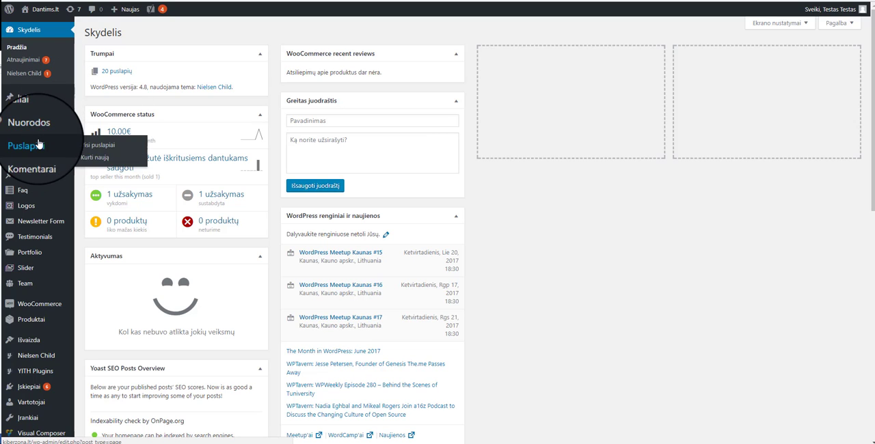
{"action": "mouse_move", "coordinate": [28, 104]}
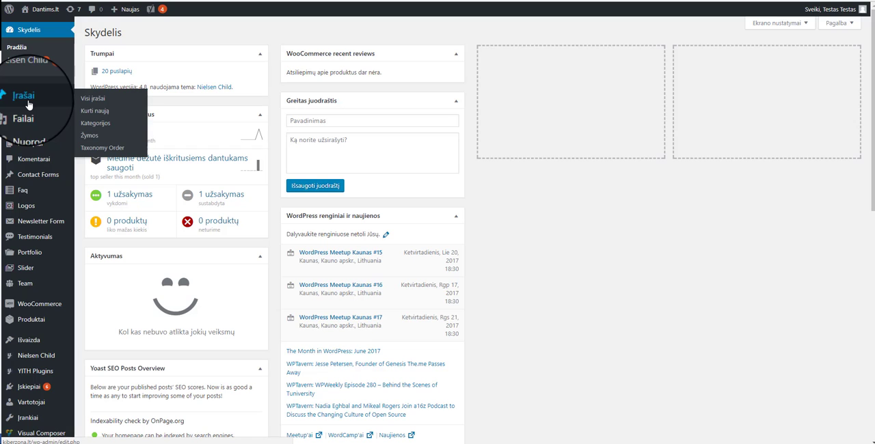
{"action": "left_click", "coordinate": [87, 105]}
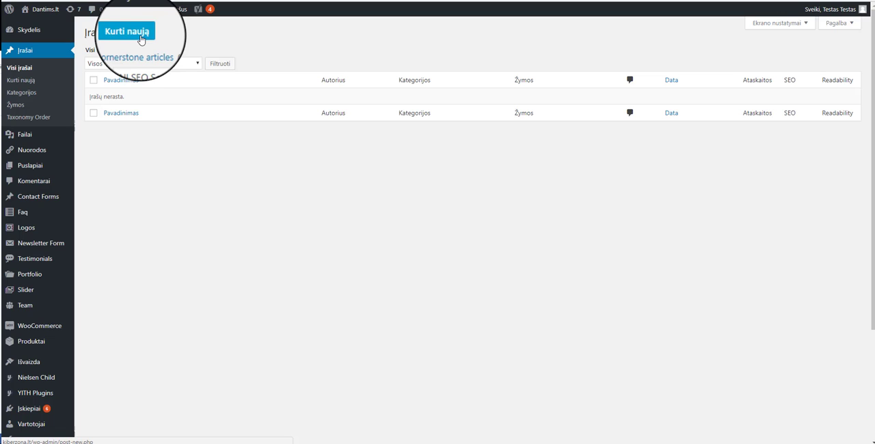
{"action": "left_click", "coordinate": [131, 38]}
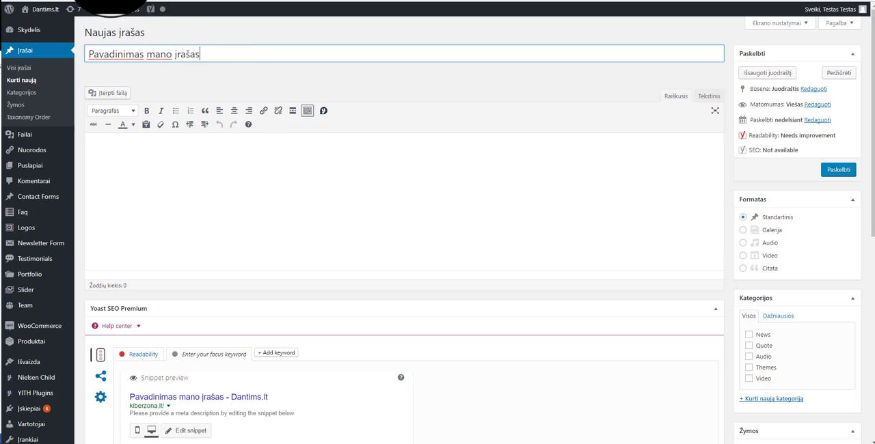
Search the web for "lorem ipsum" and paste a Lithuanian sample paragraph about it into the post body.
{"action": "key", "text": "ctrl+t"}
{"action": "type", "text": "lorem"}
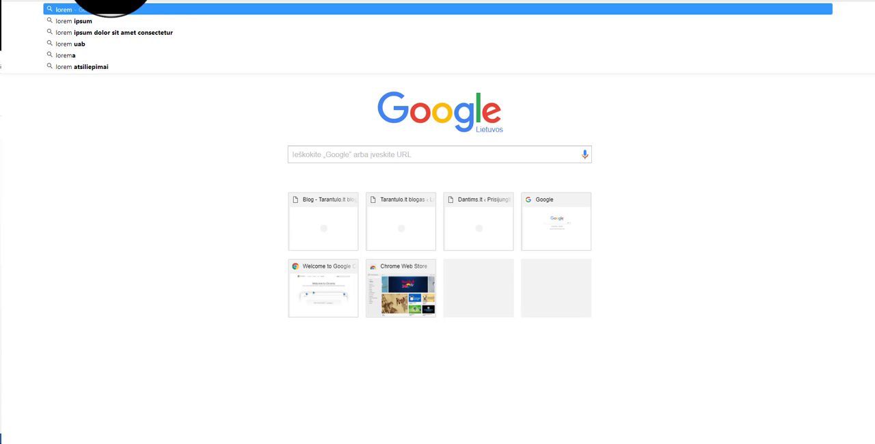
{"action": "key", "text": "Down"}
{"action": "key", "text": "Return"}
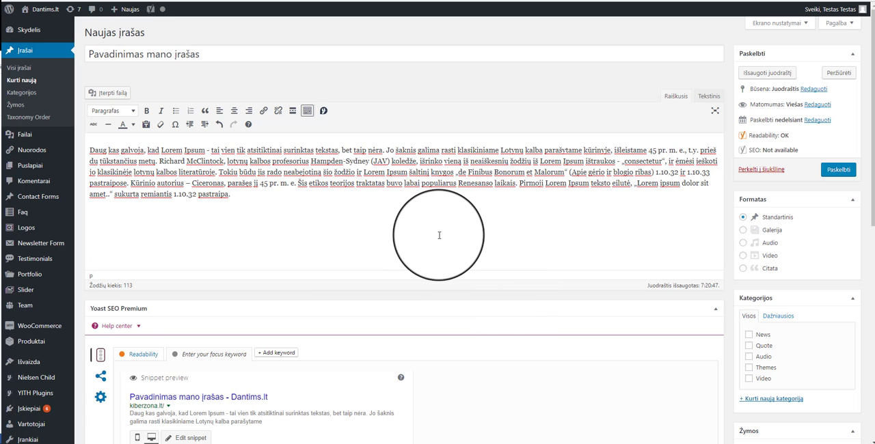
Assign the post to the News category.
{"action": "scroll", "coordinate": [410, 205], "scroll_direction": "down", "scroll_amount": 3}
{"action": "scroll", "coordinate": [581, 246], "scroll_direction": "up", "scroll_amount": 2}
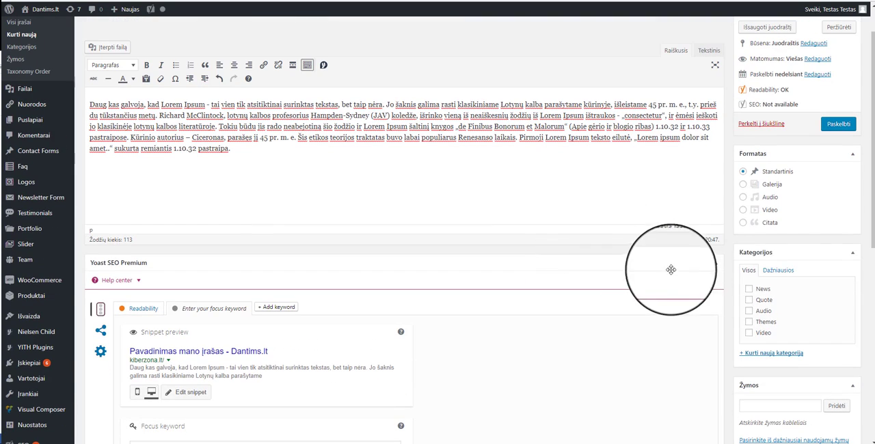
{"action": "scroll", "coordinate": [831, 236], "scroll_direction": "up", "scroll_amount": 1}
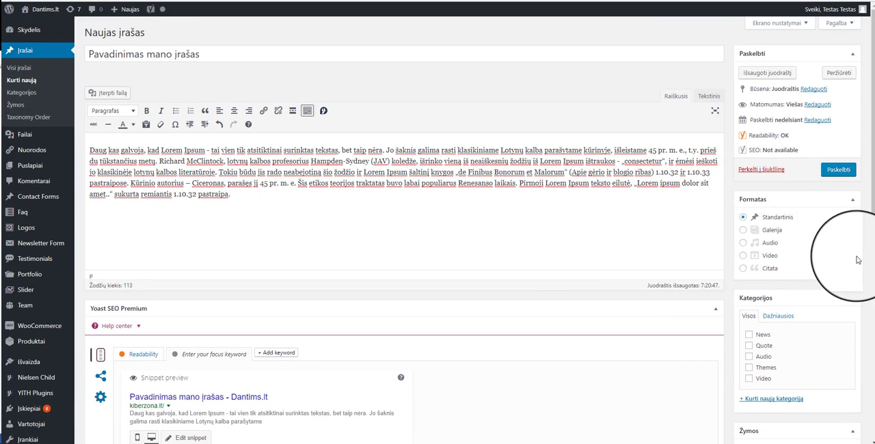
{"action": "scroll", "coordinate": [844, 249], "scroll_direction": "down", "scroll_amount": 3}
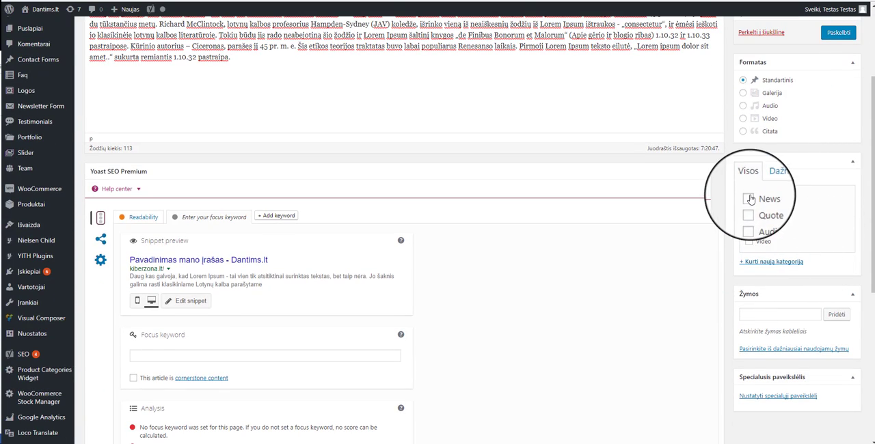
{"action": "scroll", "coordinate": [751, 246], "scroll_direction": "up", "scroll_amount": 2}
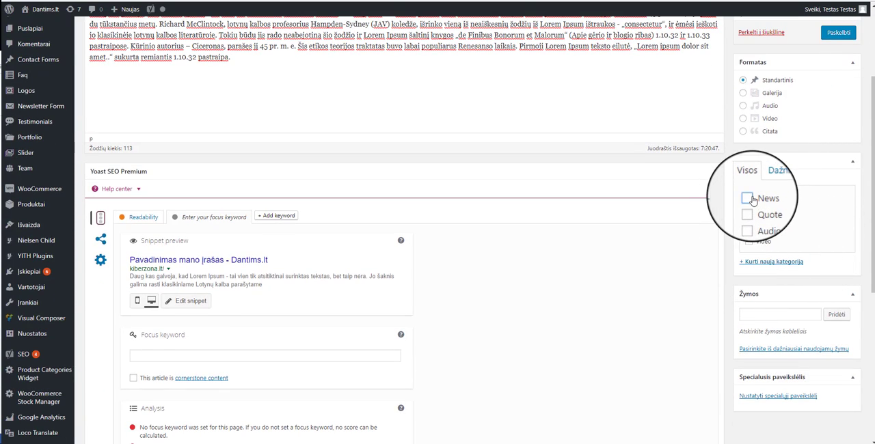
{"action": "left_click", "coordinate": [748, 199]}
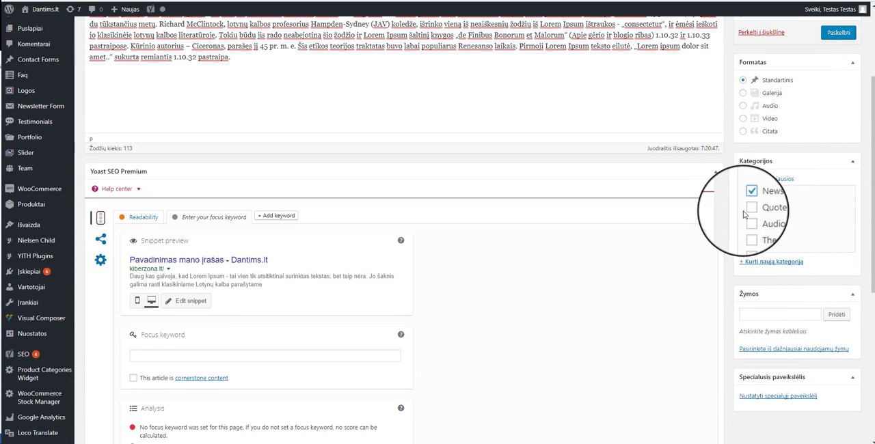
Add the tags Lorem and Ipsum to the post.
{"action": "left_click", "coordinate": [767, 318]}
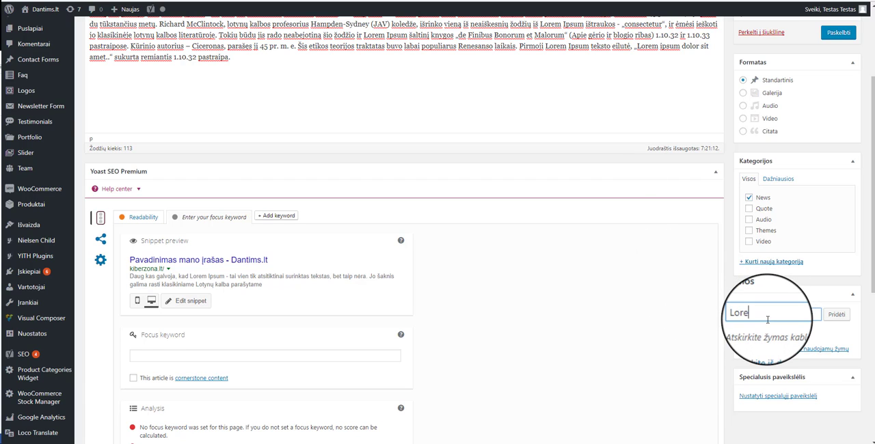
{"action": "type", "text": "Lorem"}
{"action": "key", "text": "Return"}
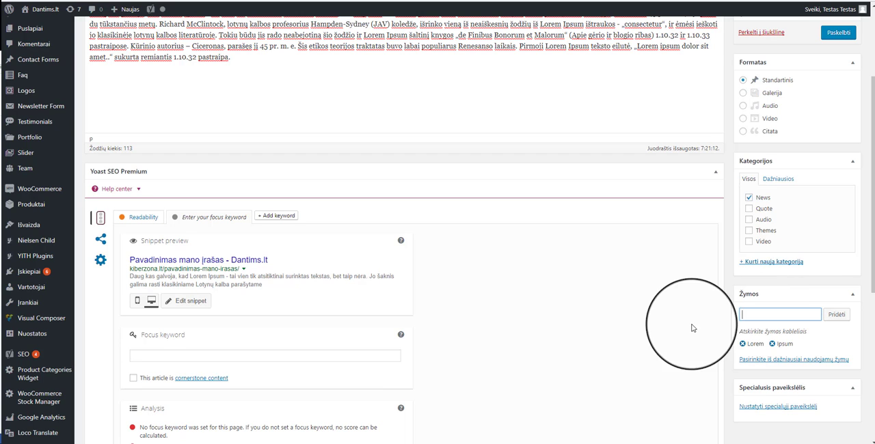
Set the red apple picture from the media library as the post's featured image.
{"action": "scroll", "coordinate": [672, 288], "scroll_direction": "down", "scroll_amount": 2}
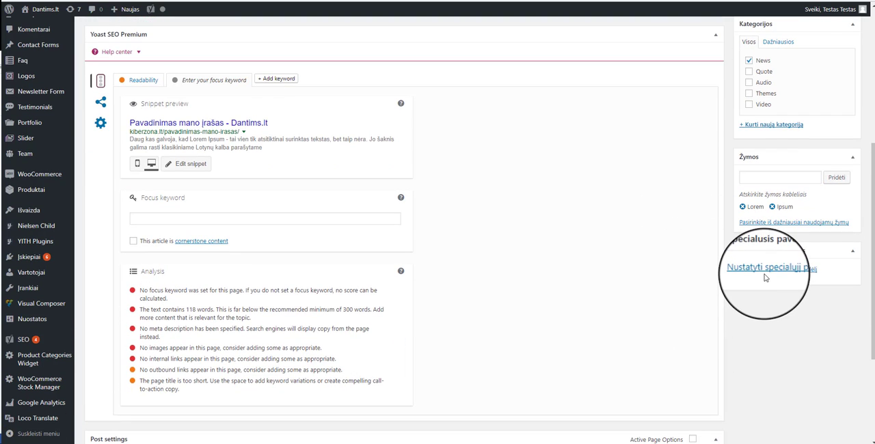
{"action": "left_click", "coordinate": [767, 272]}
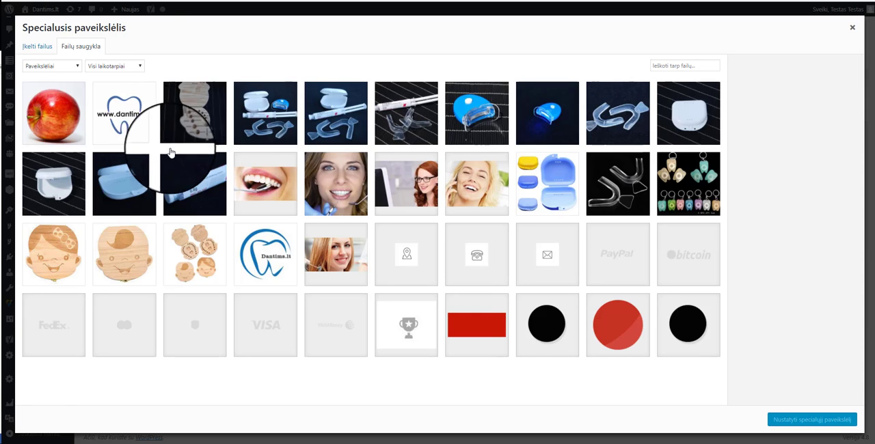
{"action": "left_click", "coordinate": [62, 131]}
{"action": "left_click", "coordinate": [37, 46]}
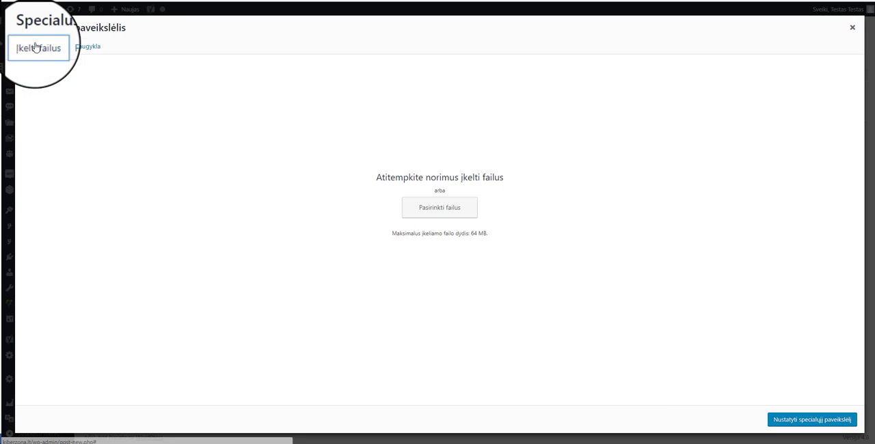
{"action": "left_click", "coordinate": [82, 48]}
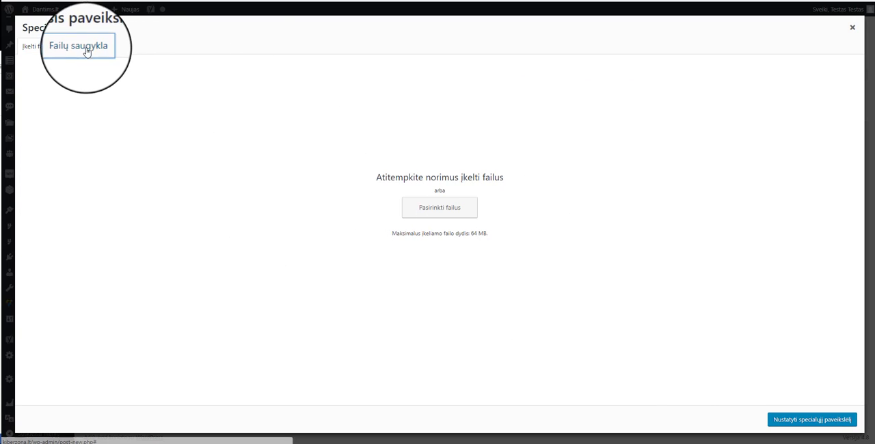
{"action": "left_click", "coordinate": [846, 420]}
Set the Yoast SEO focus keyword to "obuolys" and save the post as a draft.
{"action": "left_click", "coordinate": [223, 219]}
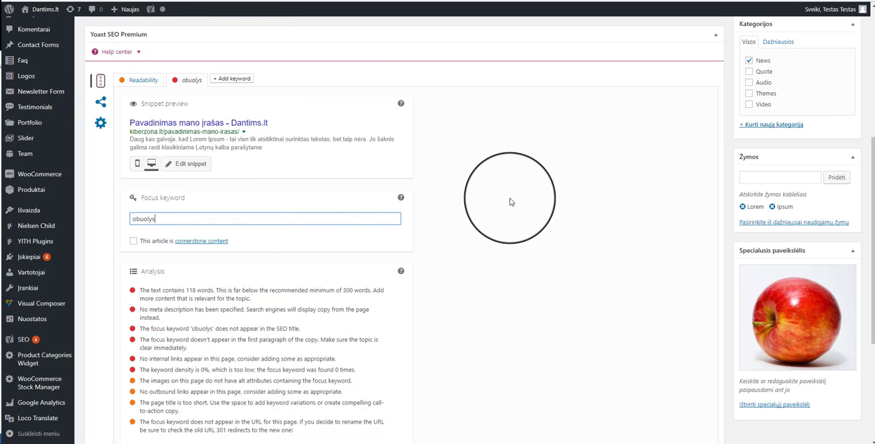
{"action": "scroll", "coordinate": [478, 260], "scroll_direction": "down", "scroll_amount": 2}
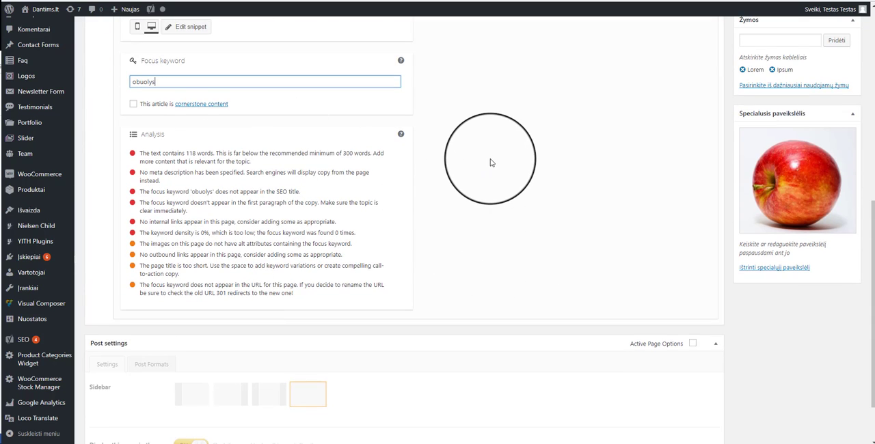
{"action": "scroll", "coordinate": [490, 163], "scroll_direction": "down", "scroll_amount": 1}
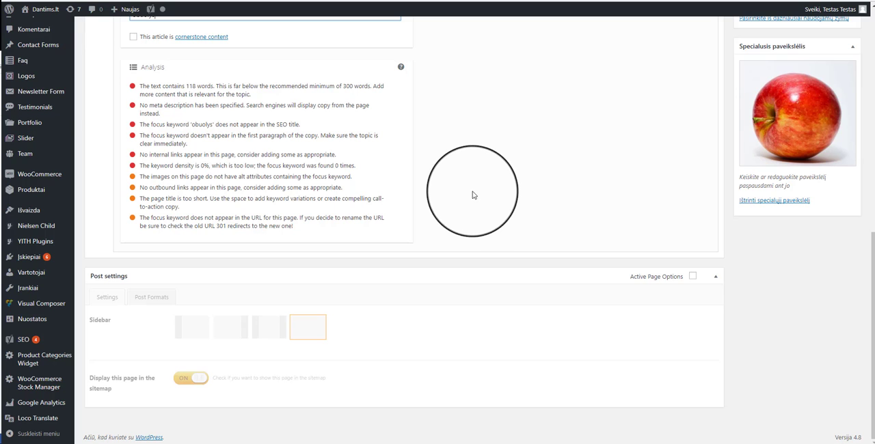
{"action": "scroll", "coordinate": [477, 212], "scroll_direction": "up", "scroll_amount": 10}
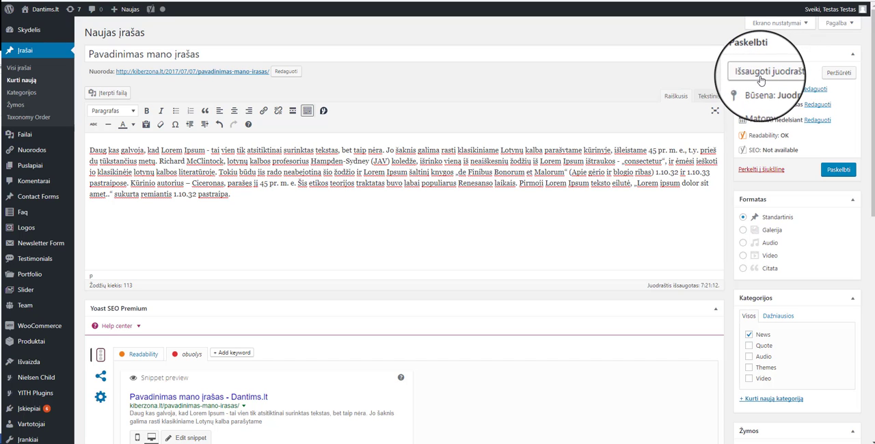
{"action": "left_click", "coordinate": [759, 79]}
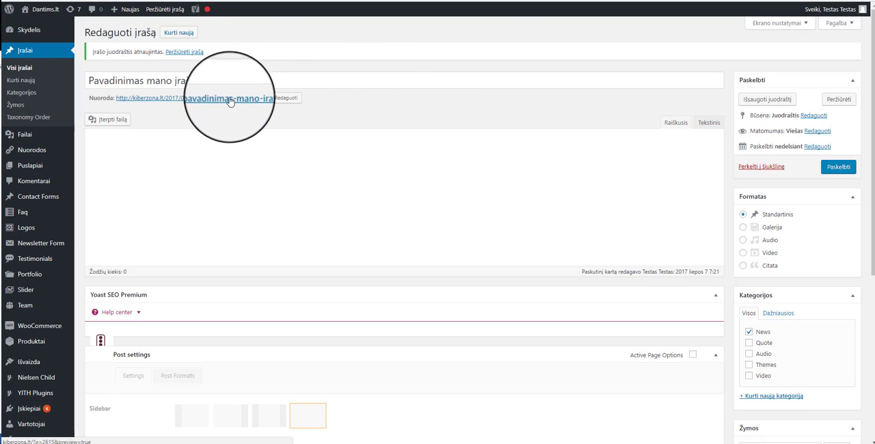
Preview the saved draft and review the SEO analysis and post settings below its text.
{"action": "left_click", "coordinate": [156, 8]}
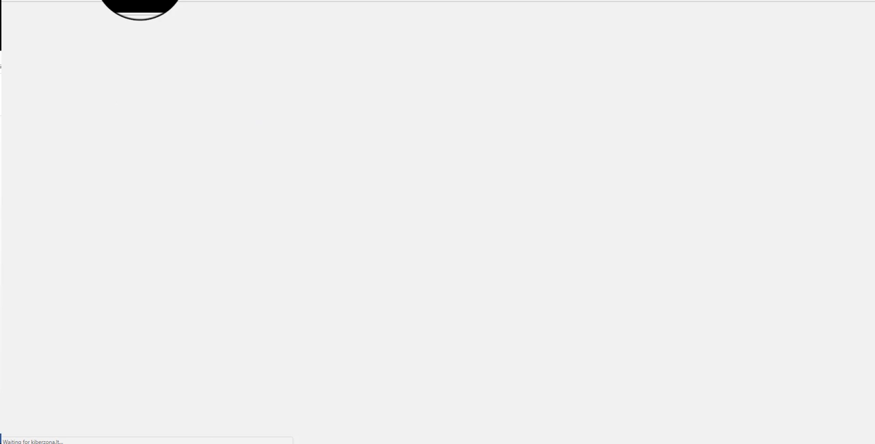
{"action": "scroll", "coordinate": [224, 184], "scroll_direction": "down", "scroll_amount": 5}
{"action": "scroll", "coordinate": [178, 152], "scroll_direction": "down", "scroll_amount": 4}
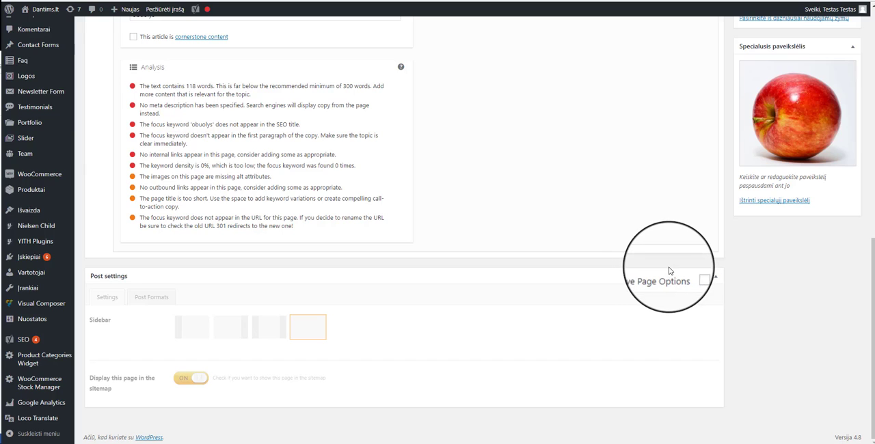
Publish the post.
{"action": "scroll", "coordinate": [667, 270], "scroll_direction": "up", "scroll_amount": 5}
{"action": "scroll", "coordinate": [662, 277], "scroll_direction": "up", "scroll_amount": 2}
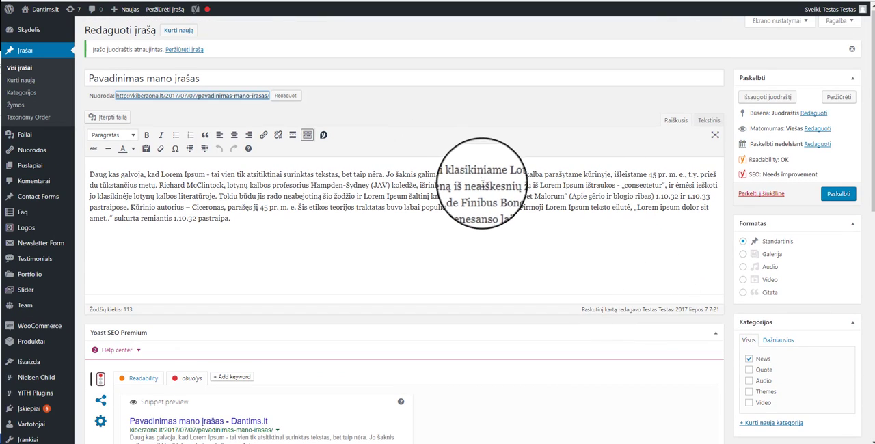
{"action": "left_click", "coordinate": [236, 219]}
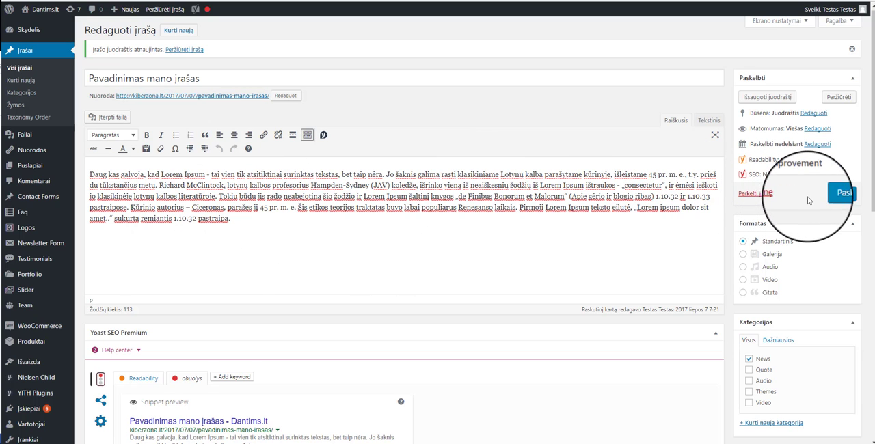
{"action": "left_click", "coordinate": [822, 194]}
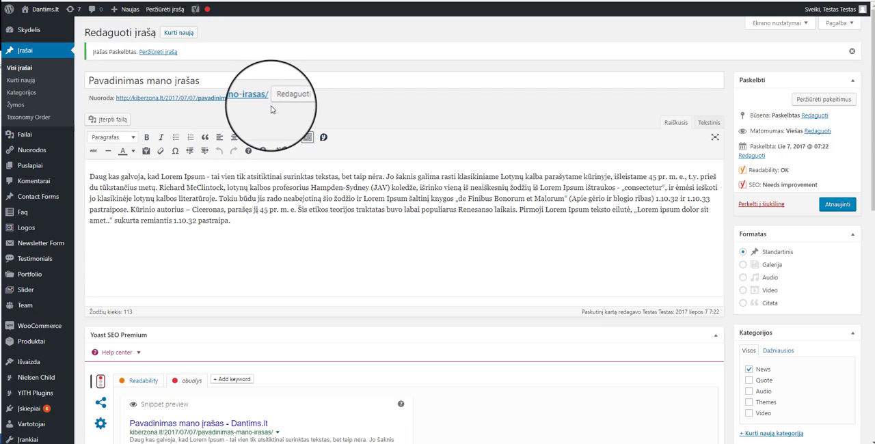
Open the post's permalink slug for editing and cancel the edit.
{"action": "left_click", "coordinate": [279, 94]}
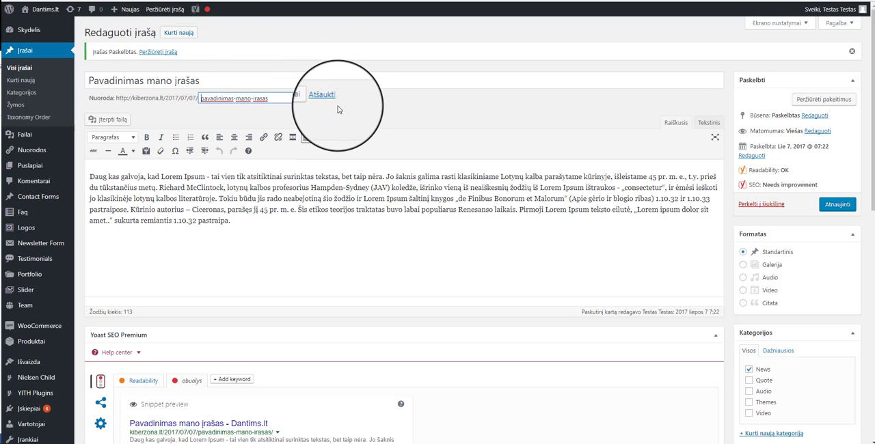
{"action": "left_click", "coordinate": [336, 109]}
Duplicate the body paragraph below the original and insert a Read More break between the two paragraphs.
{"action": "left_click", "coordinate": [314, 255]}
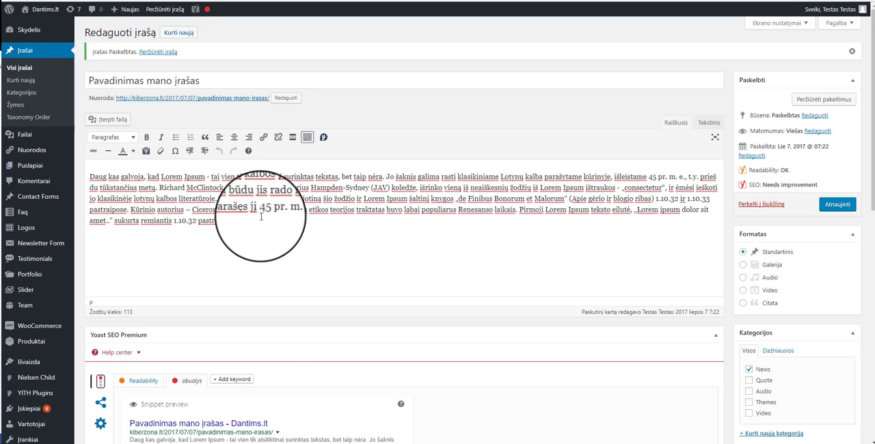
{"action": "left_click", "coordinate": [317, 247]}
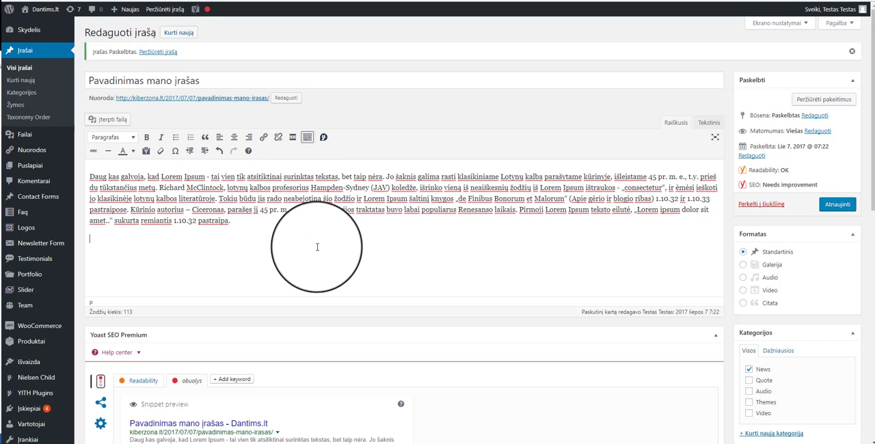
{"action": "left_click_drag", "start_coordinate": [220, 218], "coordinate": [95, 172]}
{"action": "key", "text": "ctrl+c"}
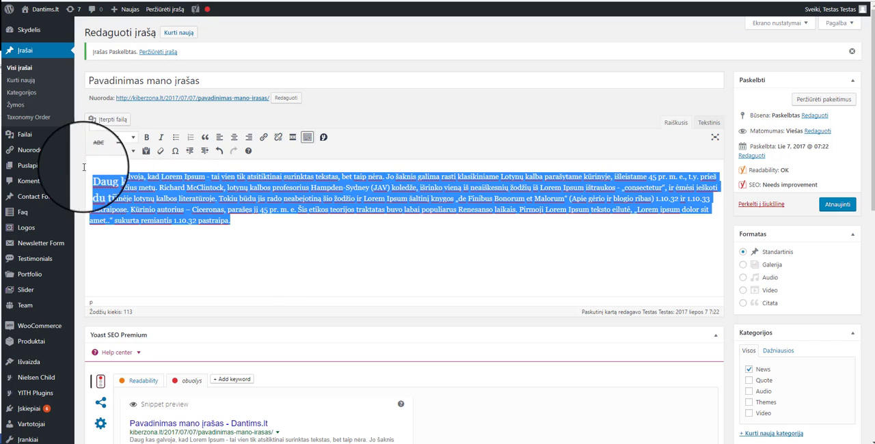
{"action": "left_click", "coordinate": [253, 237]}
{"action": "key", "text": "ctrl+v"}
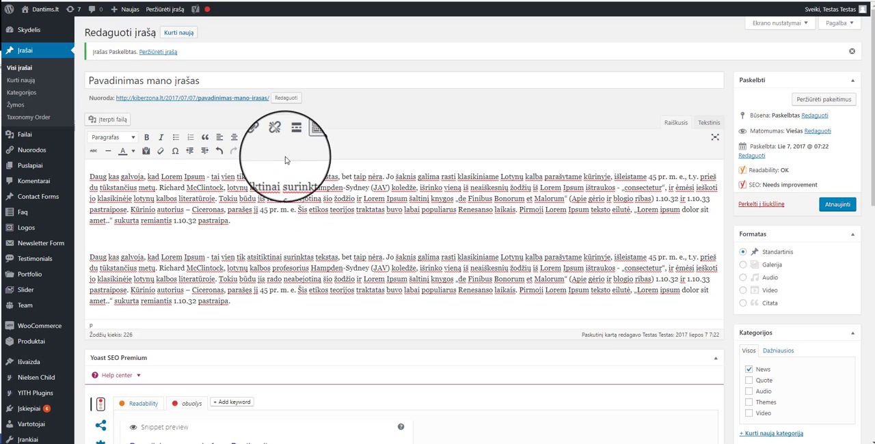
{"action": "left_click", "coordinate": [292, 137]}
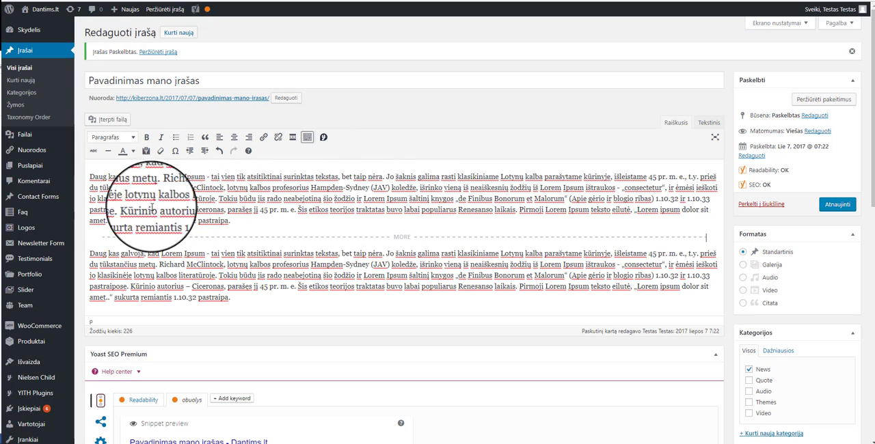
Stay in the post editor instead of leaving with unsaved changes, and update the published post.
{"action": "mouse_move", "coordinate": [33, 171]}
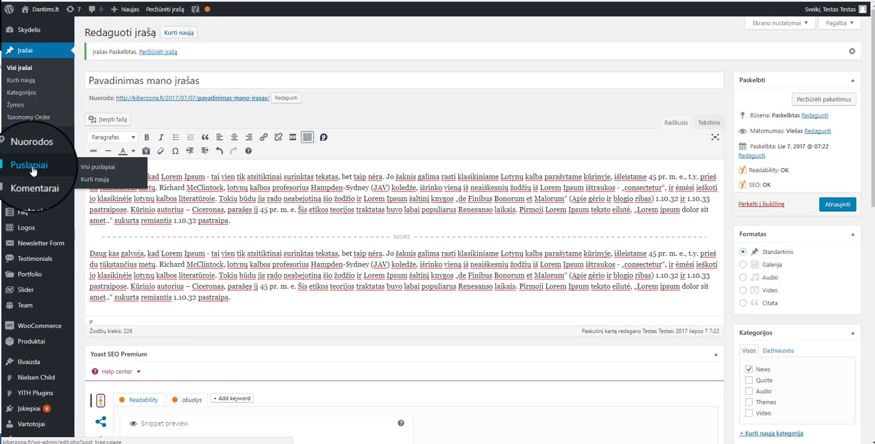
{"action": "left_click", "coordinate": [92, 169]}
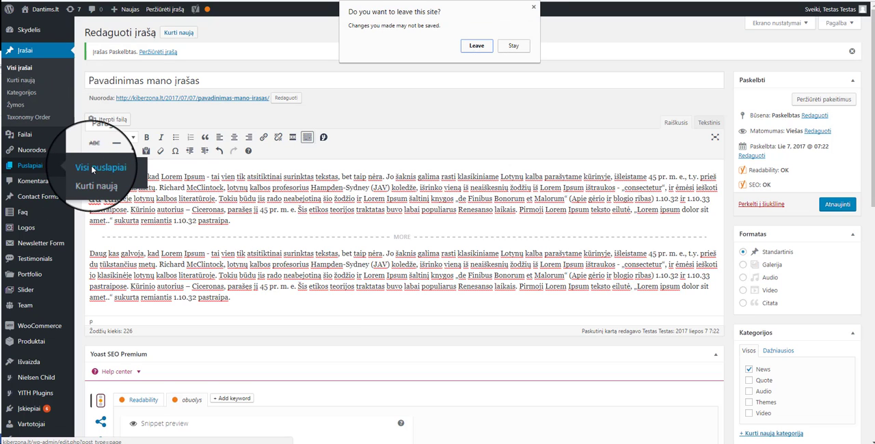
{"action": "left_click", "coordinate": [508, 51]}
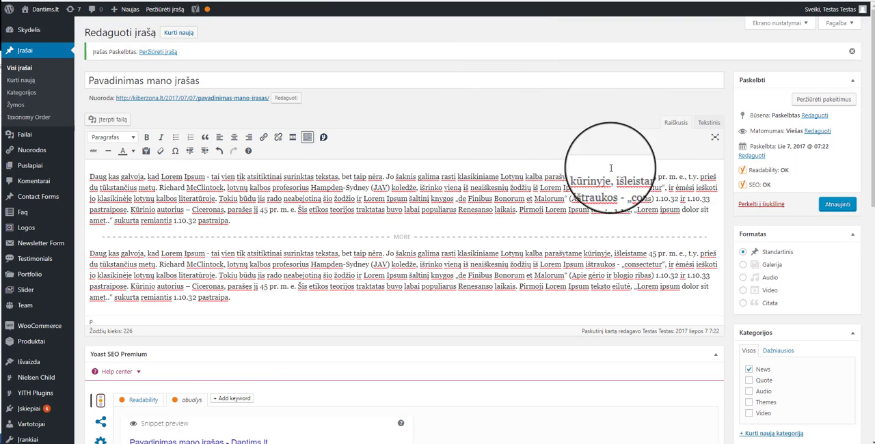
{"action": "left_click", "coordinate": [30, 70]}
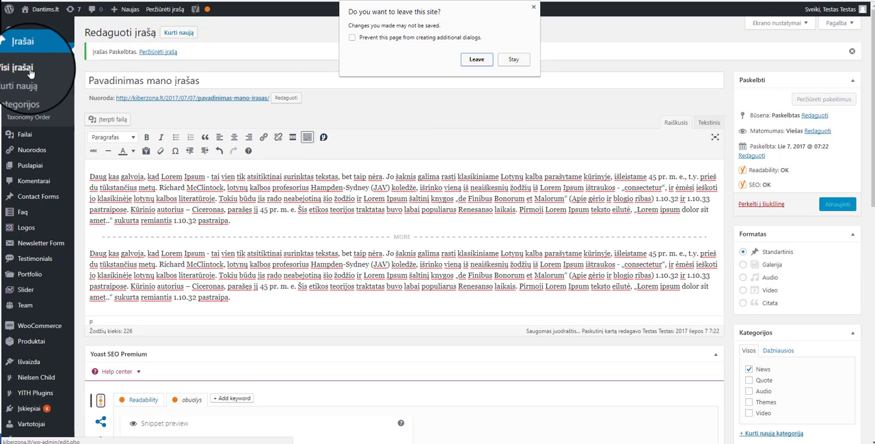
{"action": "left_click", "coordinate": [515, 63]}
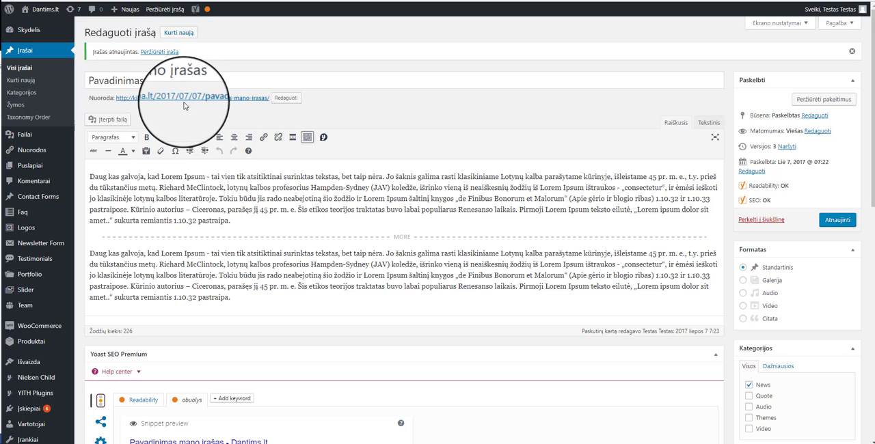
View the updated post on the site in a new tab and examine its featured image, title, text, tags and comment section.
{"action": "middle_click", "coordinate": [149, 53]}
{"action": "left_click", "coordinate": [211, 1]}
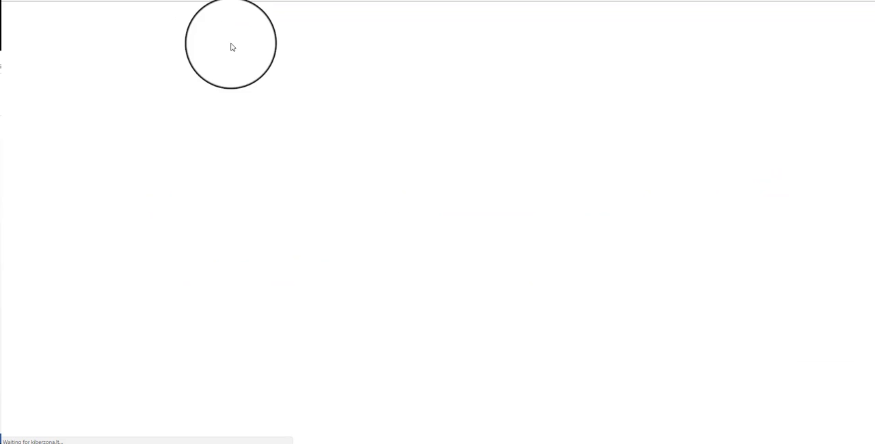
{"action": "scroll", "coordinate": [66, 238], "scroll_direction": "down", "scroll_amount": 10}
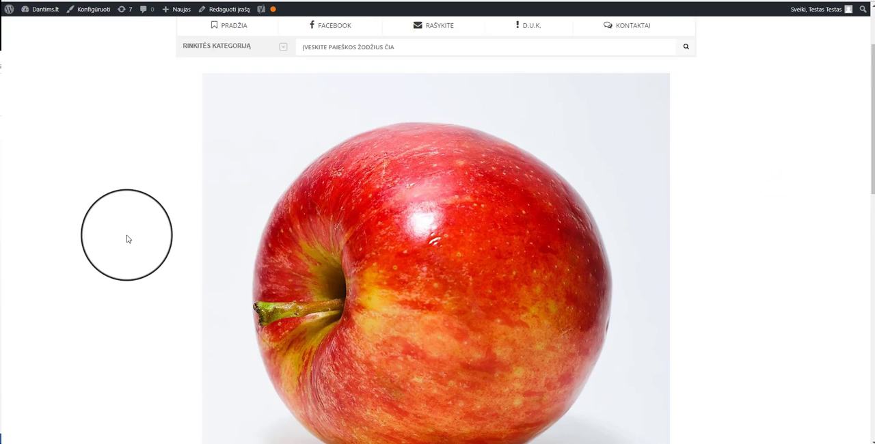
{"action": "scroll", "coordinate": [133, 218], "scroll_direction": "down", "scroll_amount": 3}
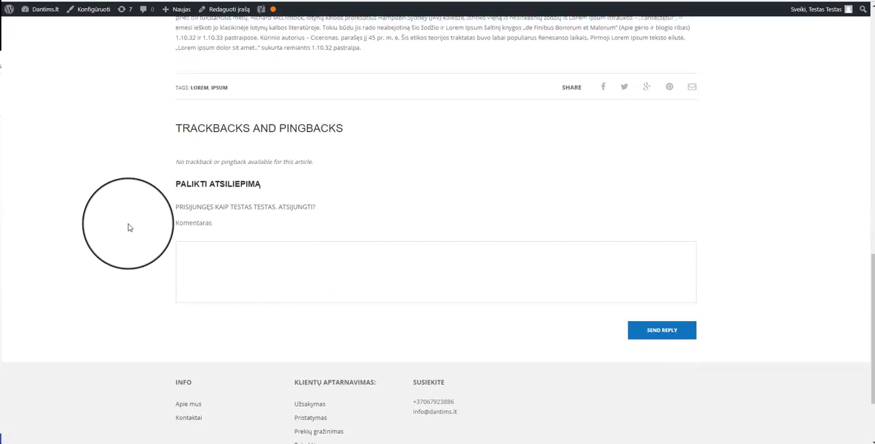
{"action": "scroll", "coordinate": [133, 219], "scroll_direction": "up", "scroll_amount": 5}
{"action": "scroll", "coordinate": [133, 219], "scroll_direction": "down", "scroll_amount": 5}
{"action": "scroll", "coordinate": [328, 260], "scroll_direction": "up", "scroll_amount": 15}
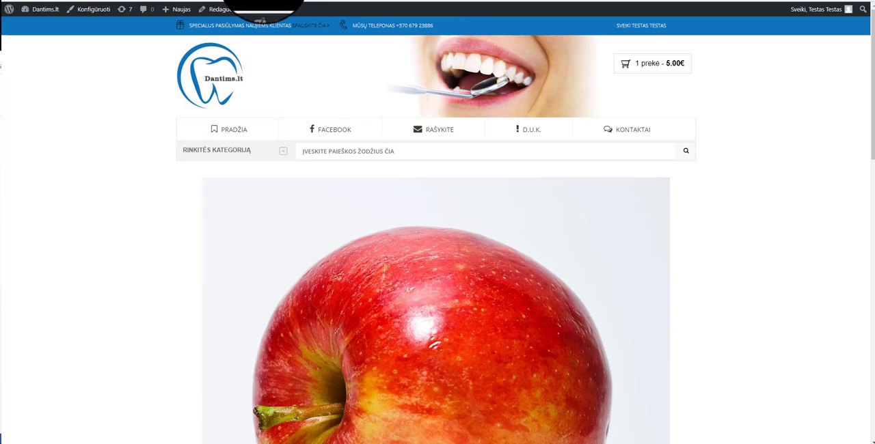
{"action": "scroll", "coordinate": [267, 10], "scroll_direction": "down", "scroll_amount": 4}
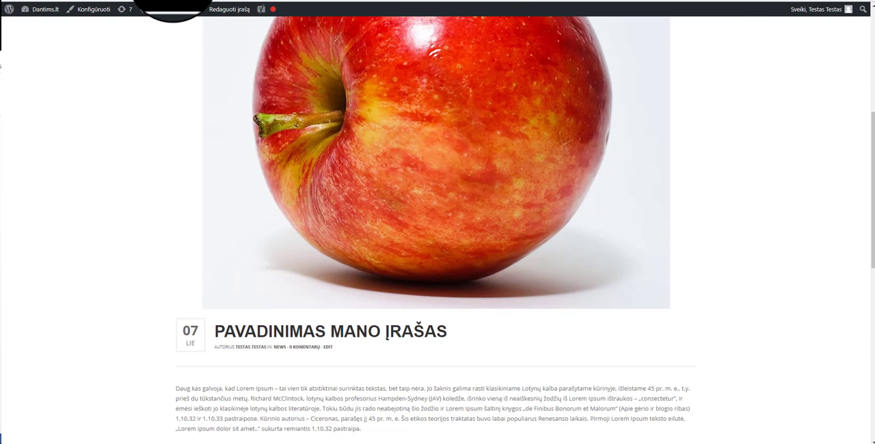
Move the post "Pavadinimas mano įrašas" to the trash from the posts list and open the list of all pages.
{"action": "left_click", "coordinate": [227, 9]}
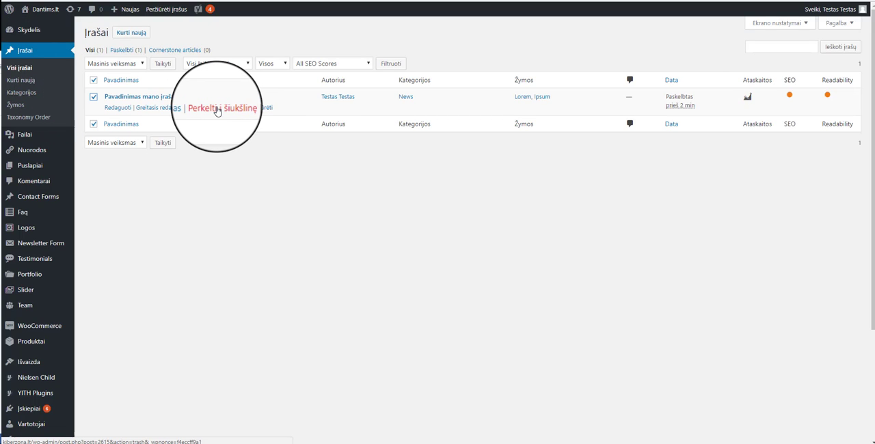
{"action": "mouse_move", "coordinate": [27, 166]}
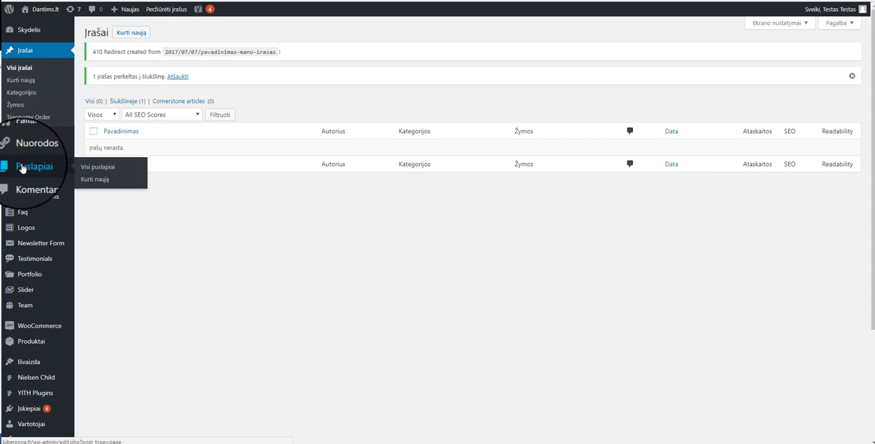
{"action": "left_click", "coordinate": [87, 168]}
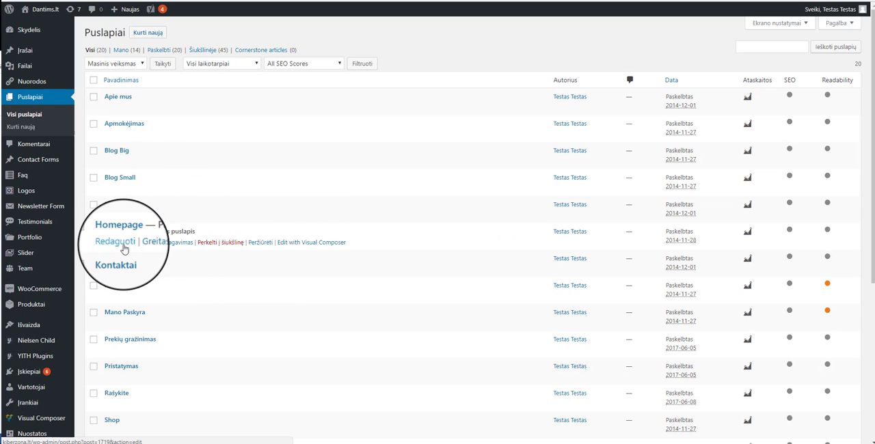
Open the Homepage page for editing and examine its Visual Composer layout and the settings below it.
{"action": "left_click", "coordinate": [119, 243]}
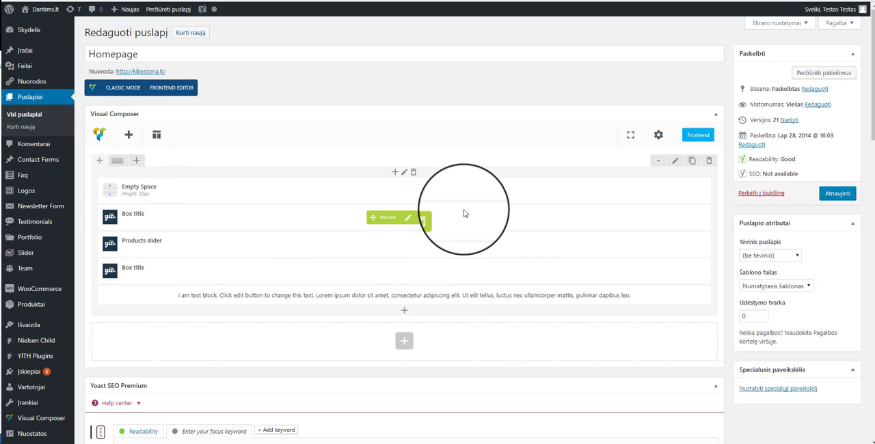
{"action": "scroll", "coordinate": [478, 219], "scroll_direction": "down", "scroll_amount": 2}
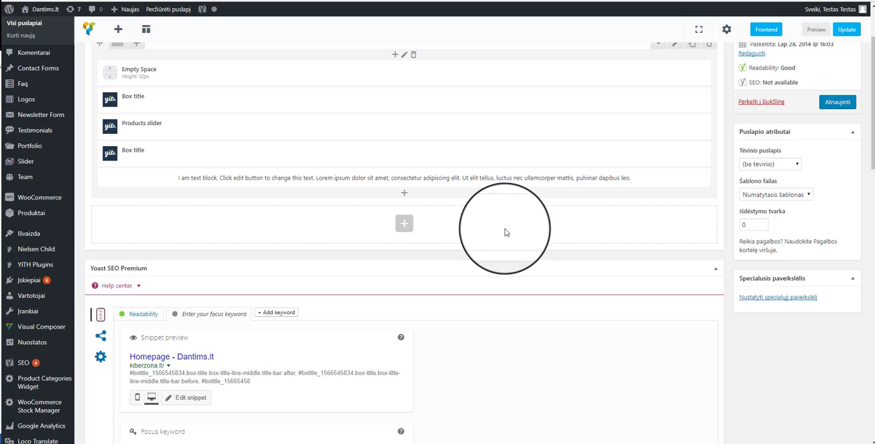
{"action": "scroll", "coordinate": [504, 232], "scroll_direction": "up", "scroll_amount": 2}
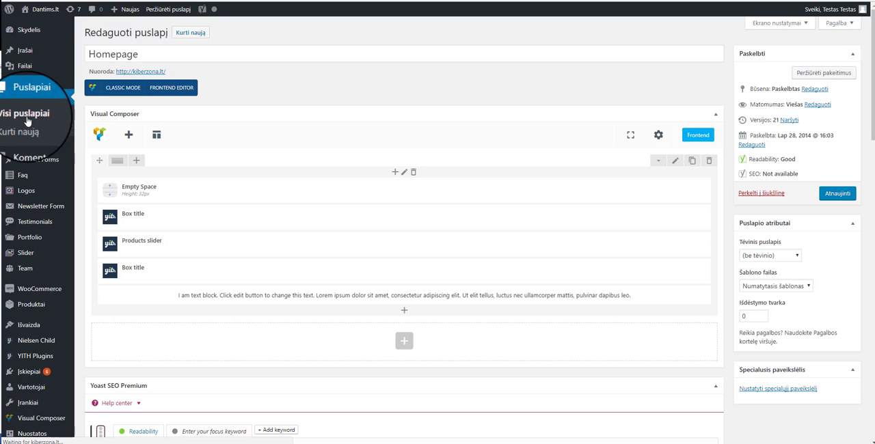
Look through the list of all pages and start a new page.
{"action": "scroll", "coordinate": [274, 199], "scroll_direction": "down", "scroll_amount": 1}
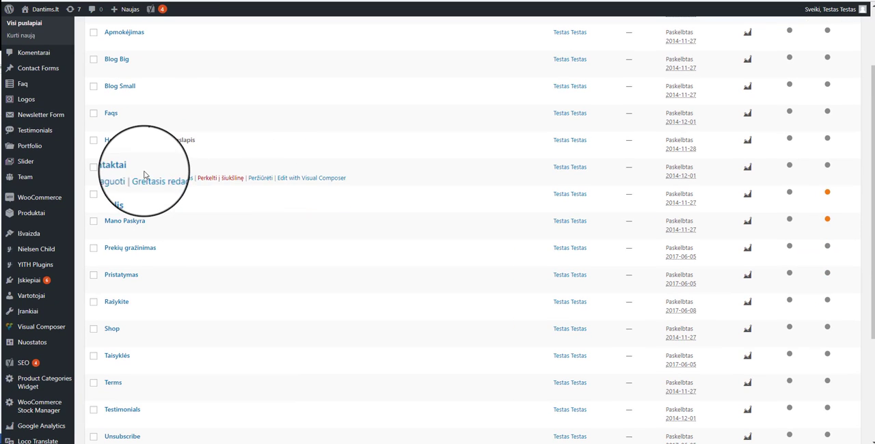
{"action": "scroll", "coordinate": [175, 201], "scroll_direction": "down", "scroll_amount": 3}
{"action": "scroll", "coordinate": [219, 191], "scroll_direction": "up", "scroll_amount": 4}
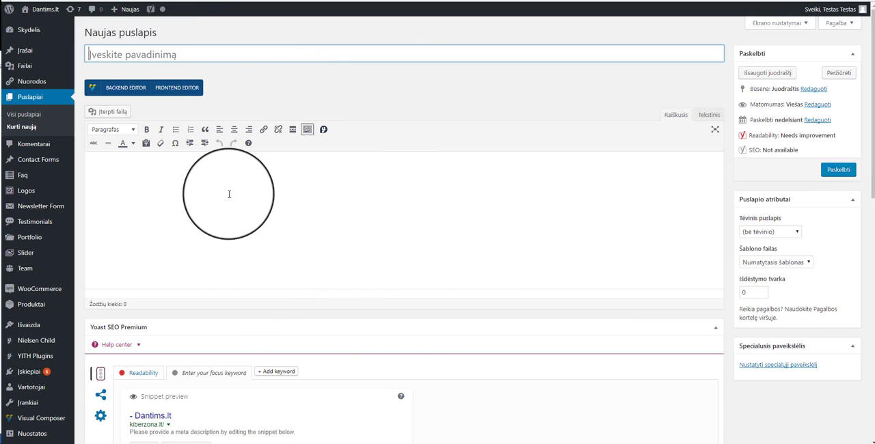
Enable Active Page Options in the new page's settings and choose the sidebar layout with both left and right sidebars.
{"action": "scroll", "coordinate": [340, 210], "scroll_direction": "down", "scroll_amount": 3}
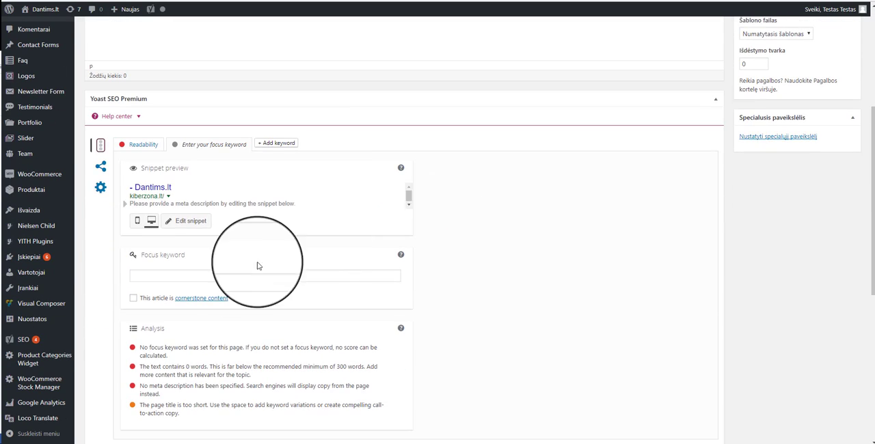
{"action": "scroll", "coordinate": [327, 260], "scroll_direction": "down", "scroll_amount": 5}
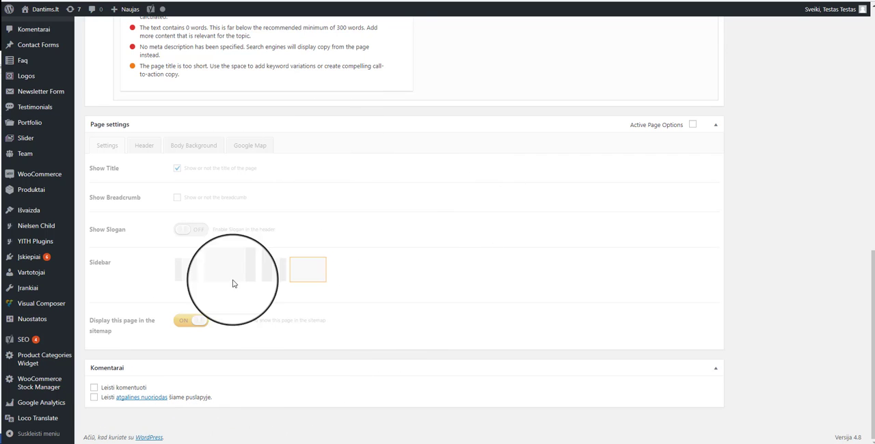
{"action": "left_click", "coordinate": [693, 125]}
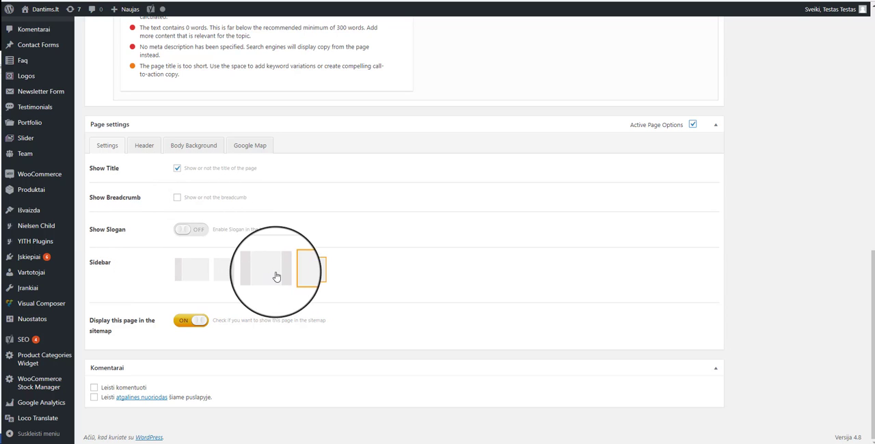
{"action": "left_click", "coordinate": [200, 277]}
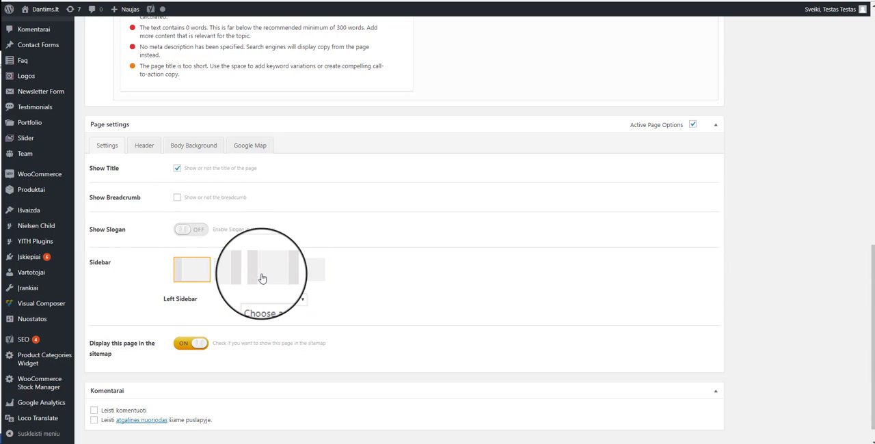
{"action": "left_click", "coordinate": [266, 272]}
{"action": "left_click", "coordinate": [296, 301]}
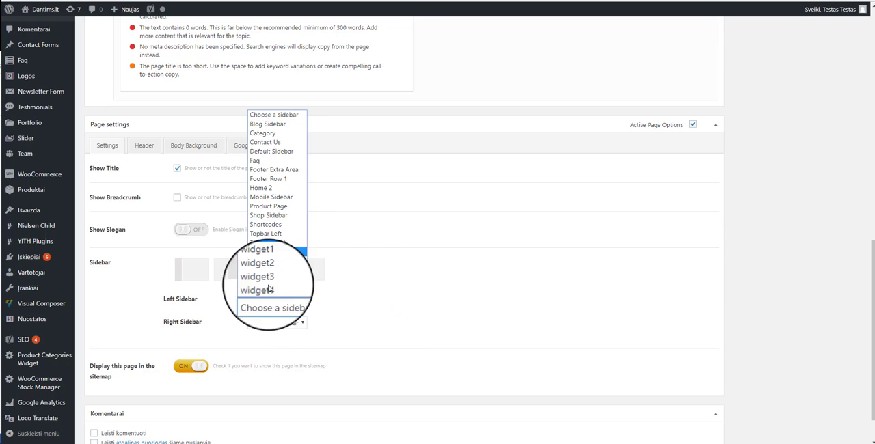
{"action": "left_click", "coordinate": [406, 283]}
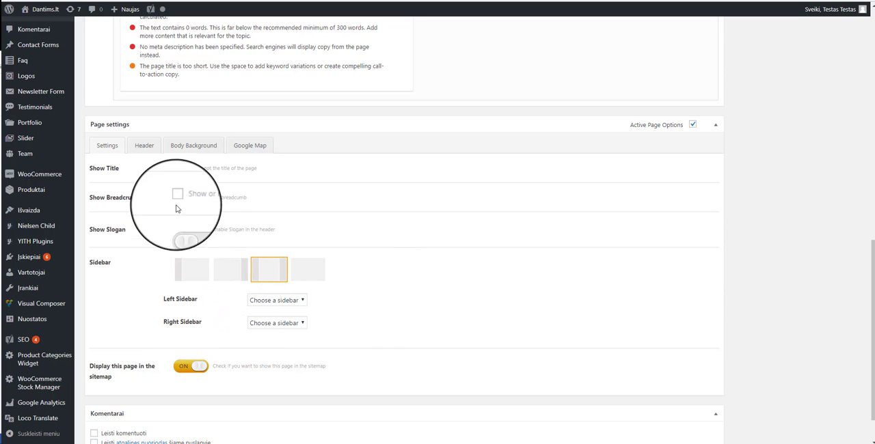
Review the new page's Header, Body Background and Google Map options, and return to its general page settings.
{"action": "left_click", "coordinate": [145, 145]}
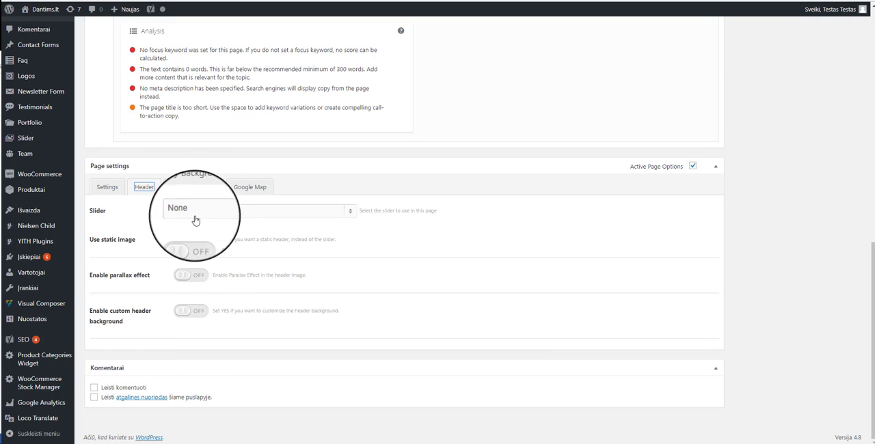
{"action": "left_click", "coordinate": [194, 187]}
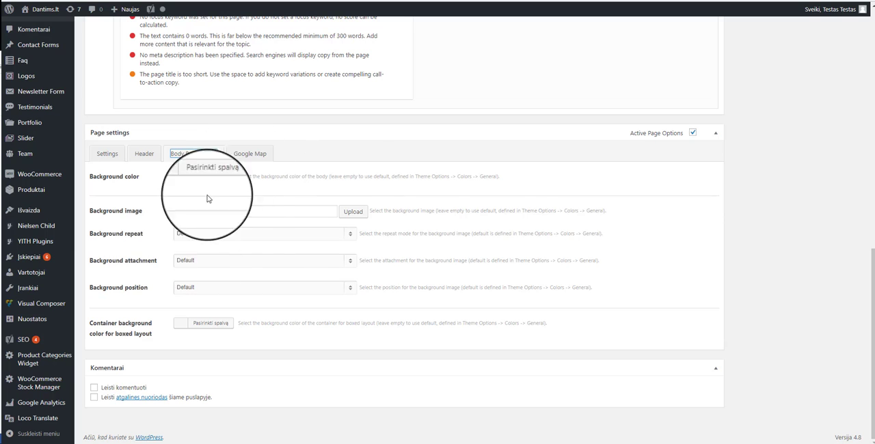
{"action": "left_click", "coordinate": [249, 153]}
{"action": "scroll", "coordinate": [154, 195], "scroll_direction": "down", "scroll_amount": 3}
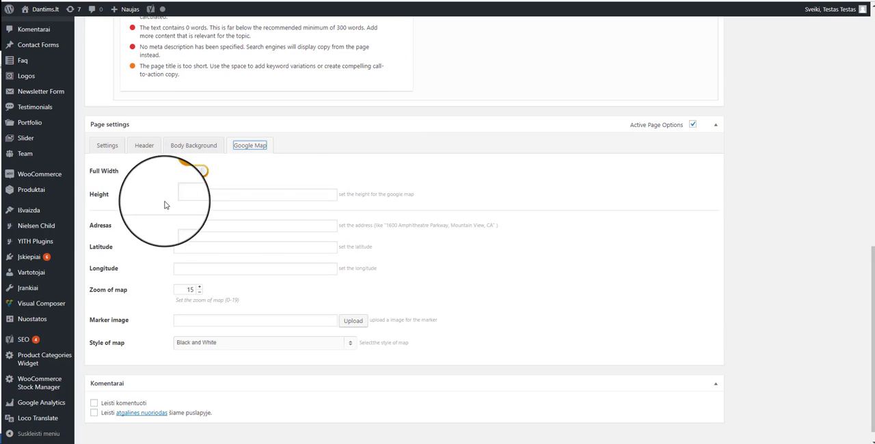
{"action": "left_click", "coordinate": [106, 152]}
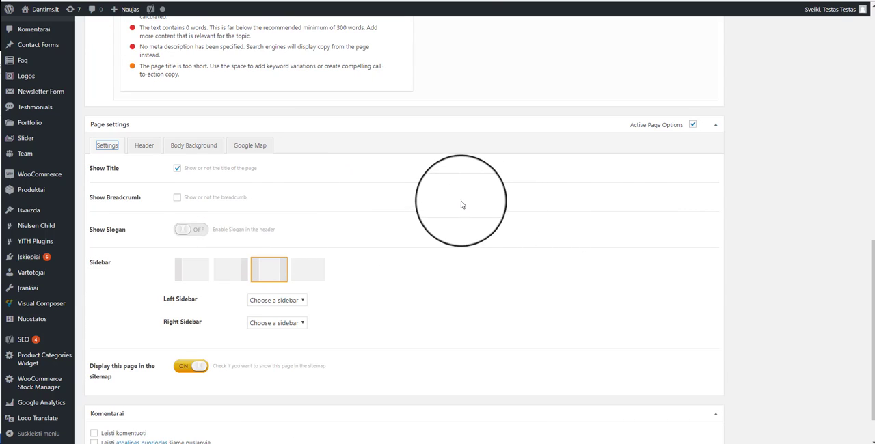
Disable Active Page Options for the new page and return to its title and text editor.
{"action": "left_click", "coordinate": [693, 125]}
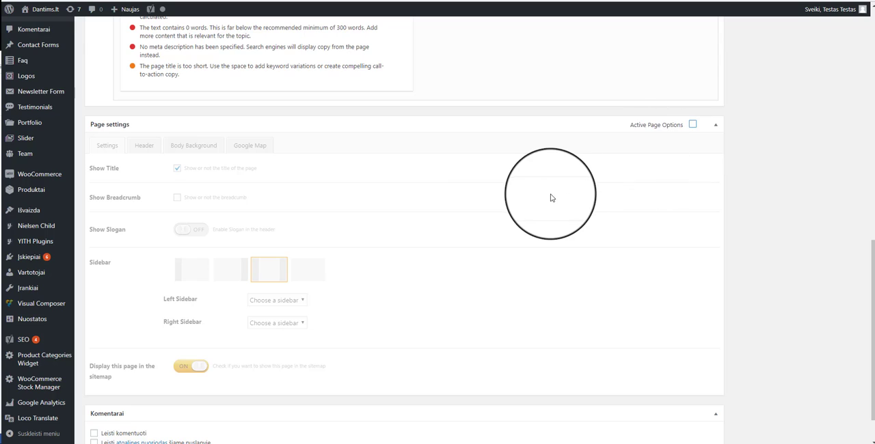
{"action": "scroll", "coordinate": [551, 196], "scroll_direction": "up", "scroll_amount": 8}
{"action": "scroll", "coordinate": [599, 187], "scroll_direction": "up", "scroll_amount": 1}
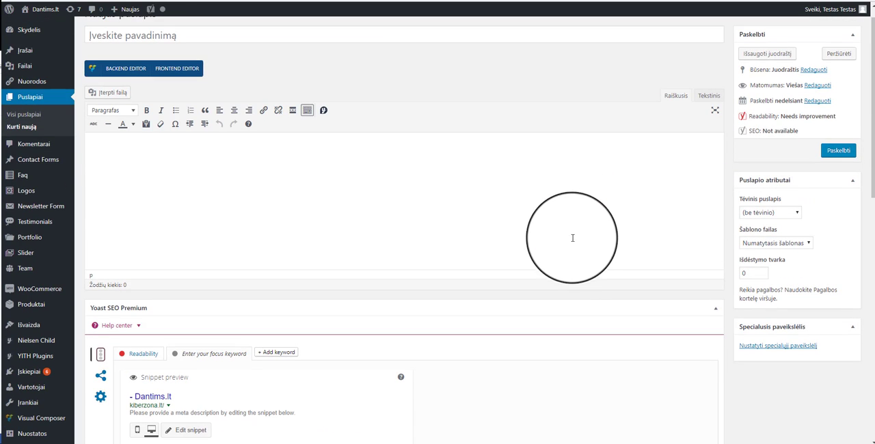